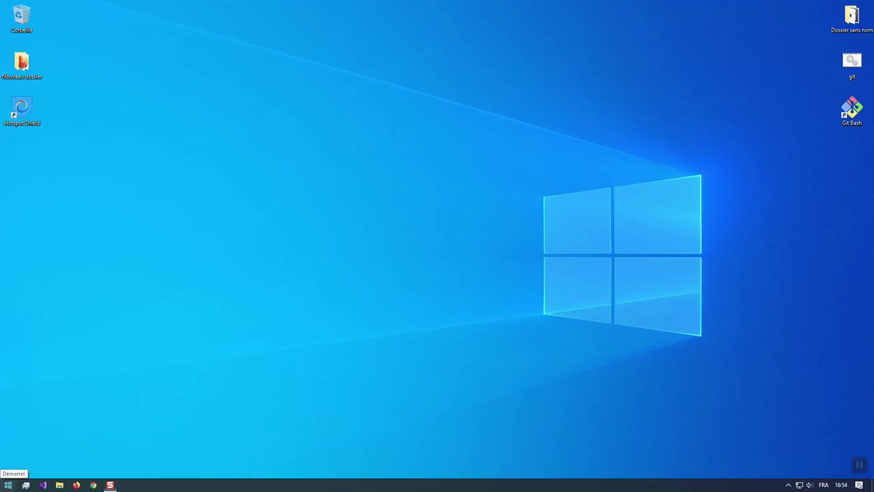
{"action": "left_click", "coordinate": [8, 485]}
{"action": "mouse_move", "coordinate": [11, 448]}
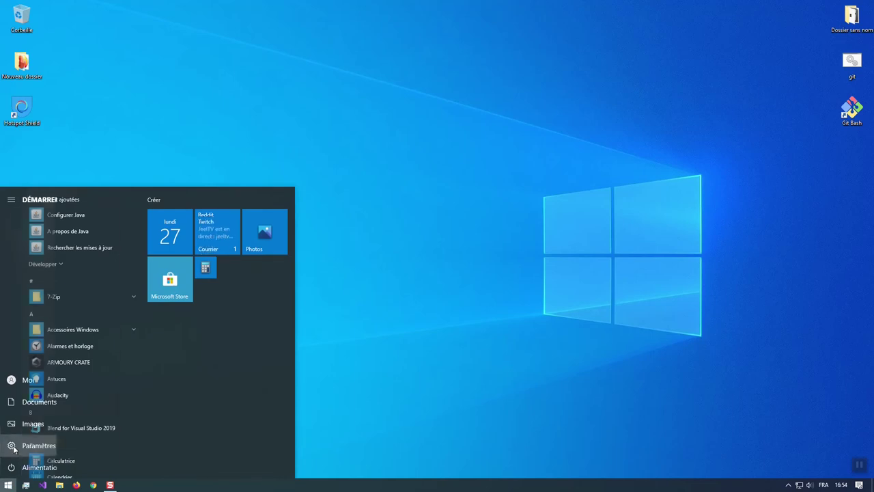
{"action": "left_click", "coordinate": [10, 448]}
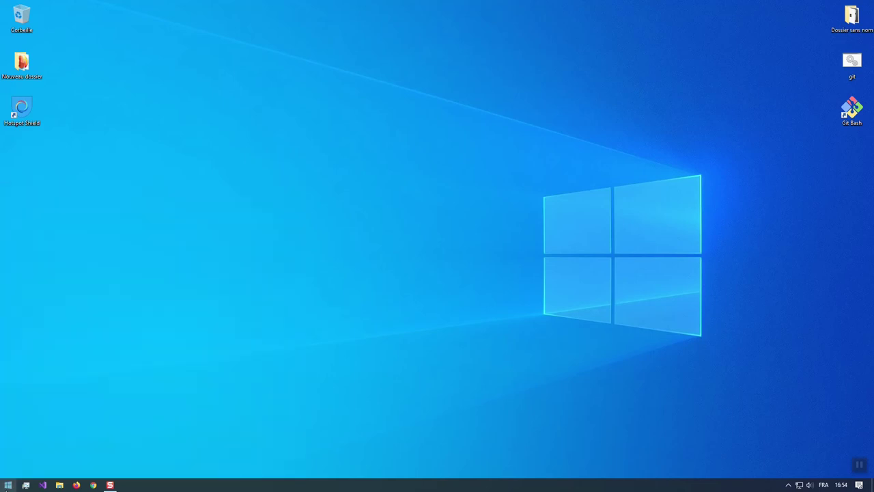
{"action": "left_click", "coordinate": [859, 485]}
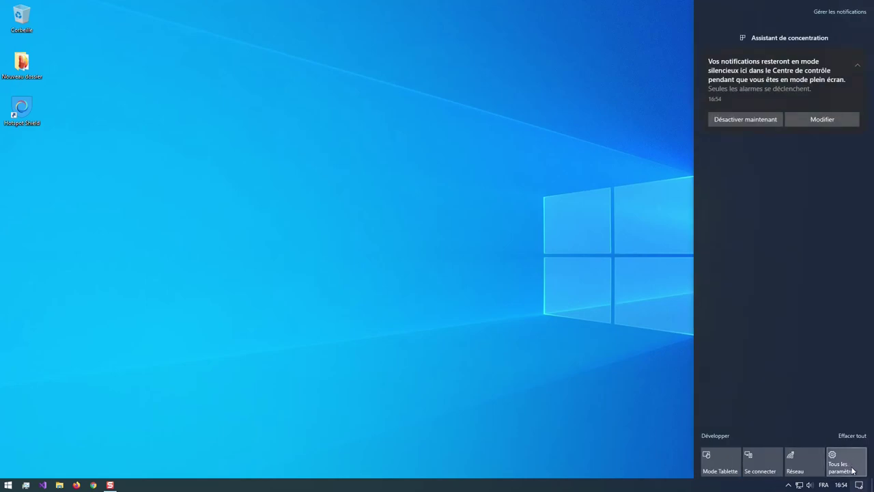
{"action": "left_click", "coordinate": [494, 385]}
Step: Open the Windows Settings (Paramètres) and maximise the window
{"action": "left_click", "coordinate": [8, 485]}
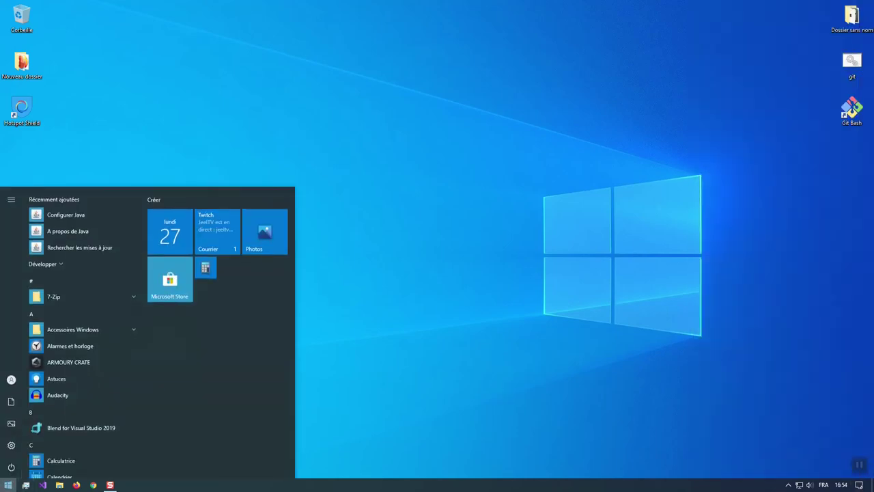
{"action": "mouse_move", "coordinate": [18, 448]}
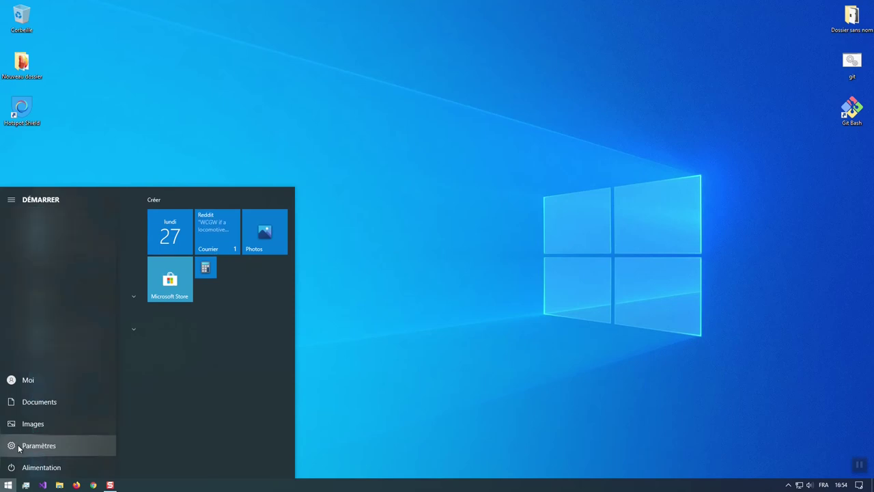
{"action": "left_click", "coordinate": [15, 448]}
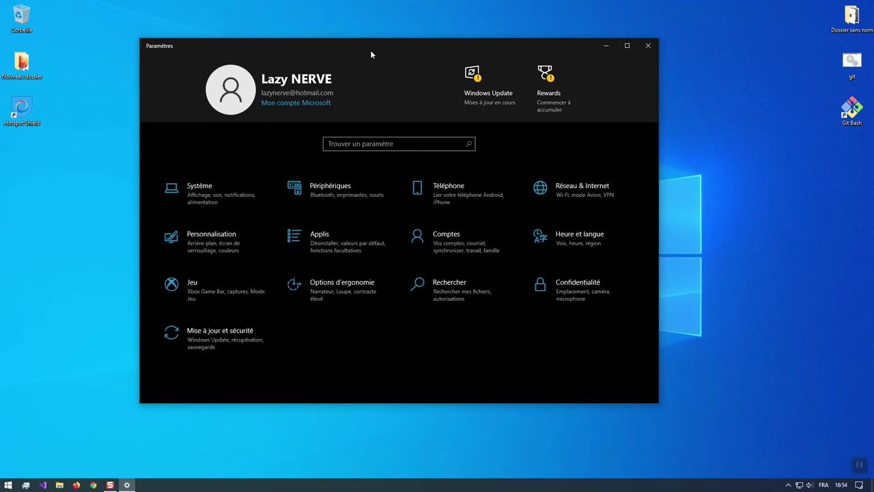
{"action": "double_click", "coordinate": [370, 51]}
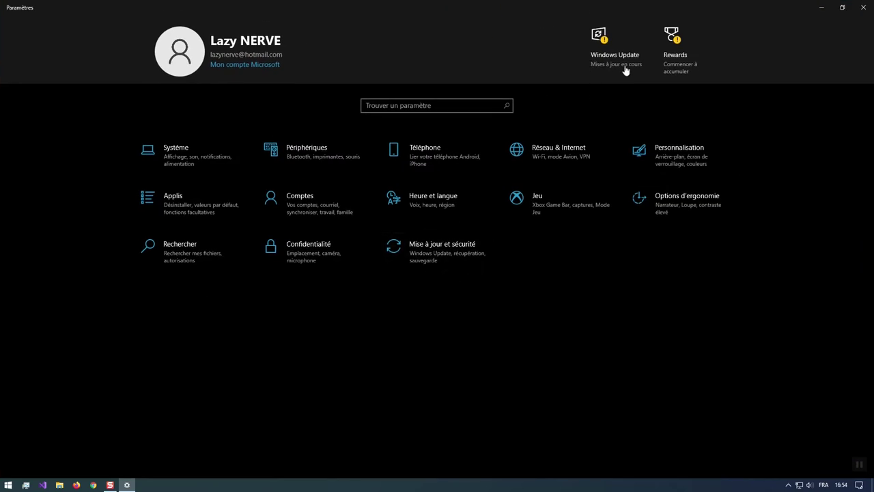
Step: Check for new Windows updates in the Mise à jour et sécurité settings
{"action": "left_click", "coordinate": [426, 254]}
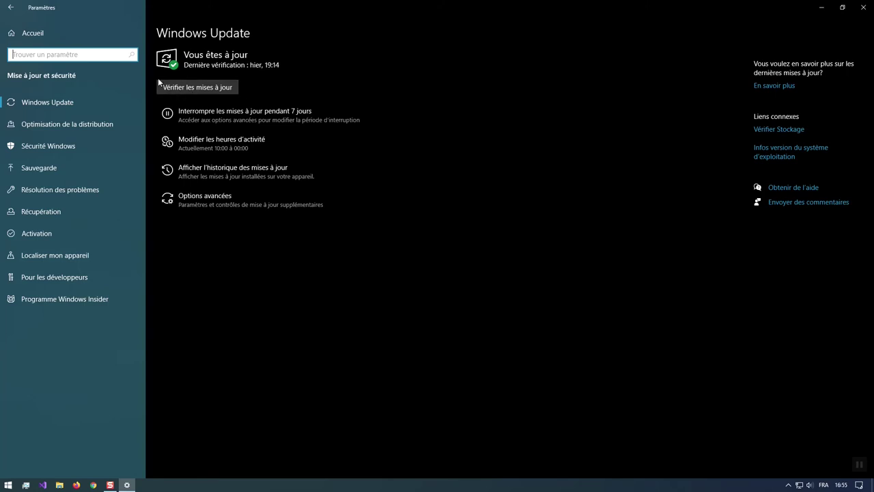
{"action": "left_click", "coordinate": [217, 91]}
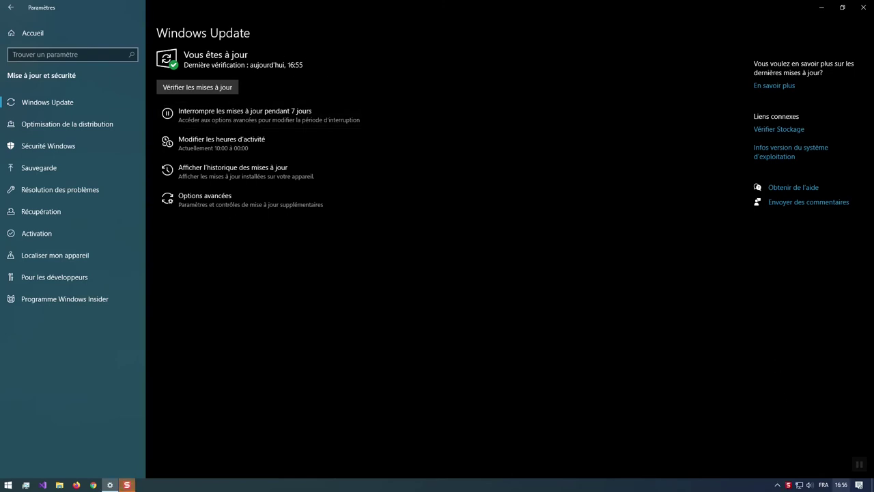
{"action": "left_click", "coordinate": [841, 485]}
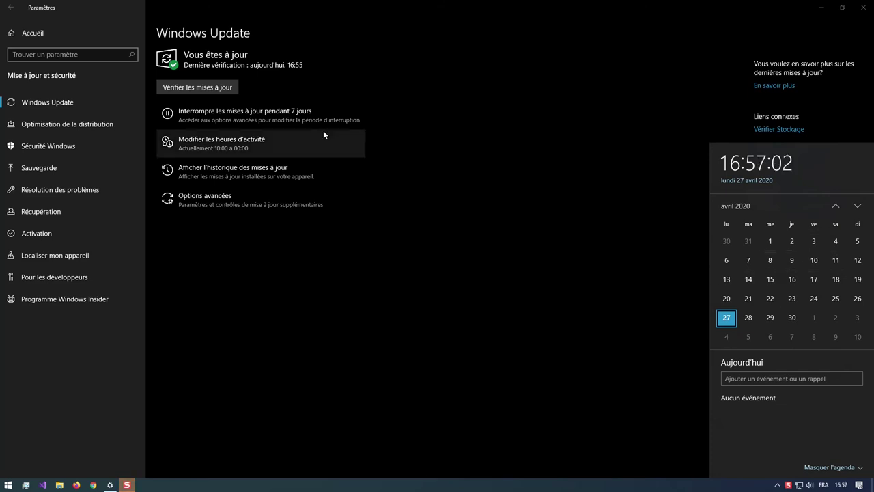
Step: Review the device and Windows information on the À propos page of the Système settings, and close Settings
{"action": "left_click", "coordinate": [58, 35]}
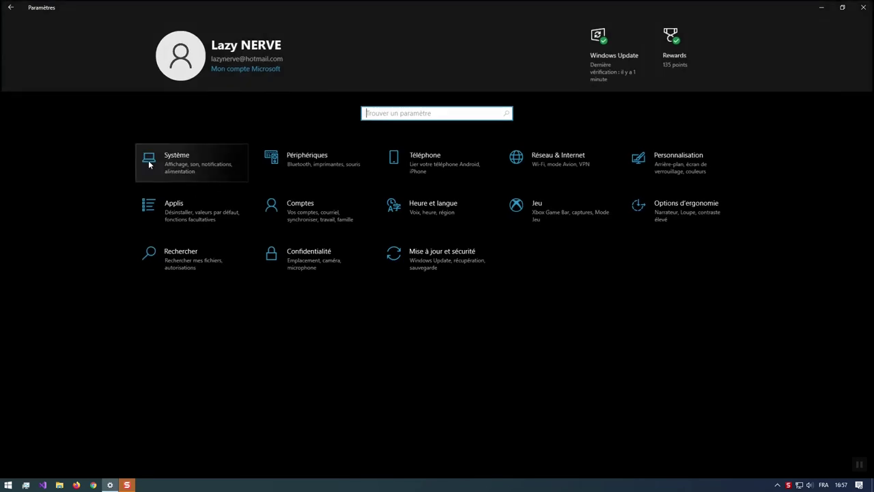
{"action": "left_click", "coordinate": [189, 166]}
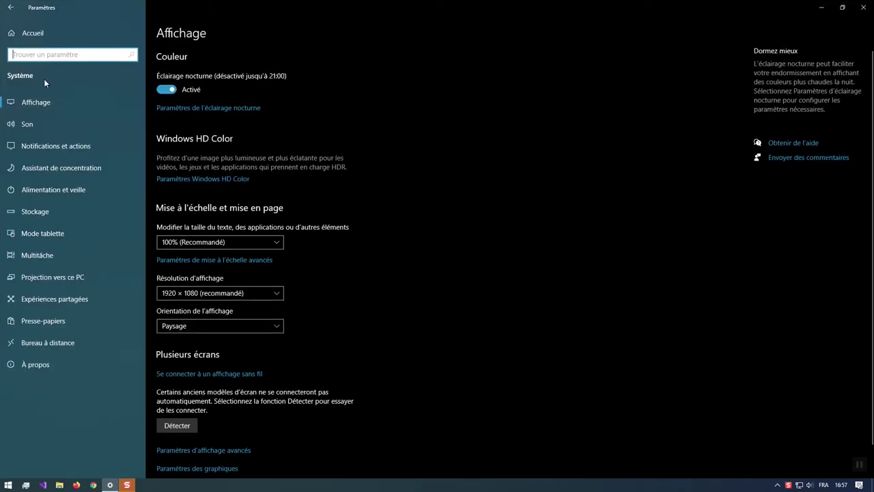
{"action": "left_click", "coordinate": [48, 25]}
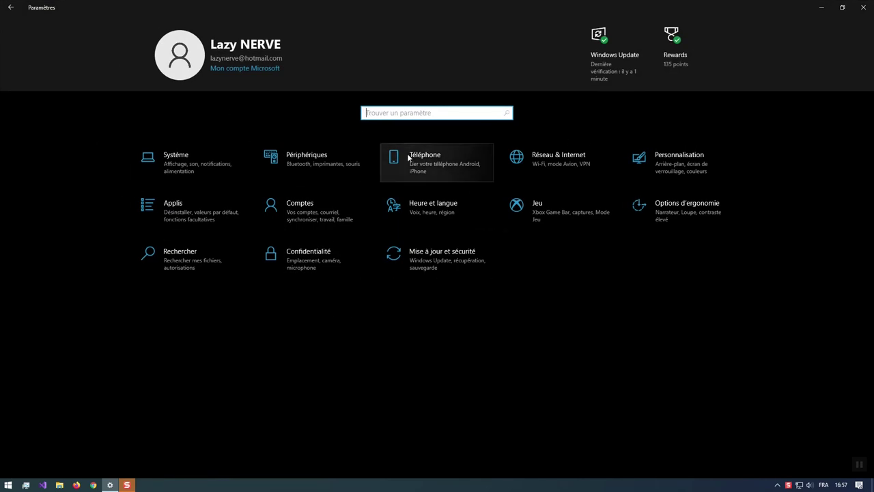
{"action": "left_click", "coordinate": [183, 168]}
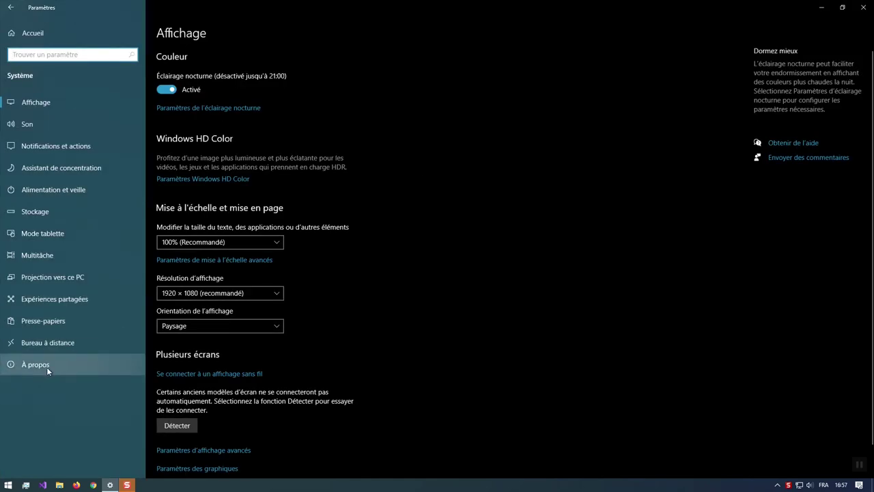
{"action": "left_click", "coordinate": [41, 366]}
{"action": "scroll", "coordinate": [325, 356], "scroll_direction": "down", "scroll_amount": 2}
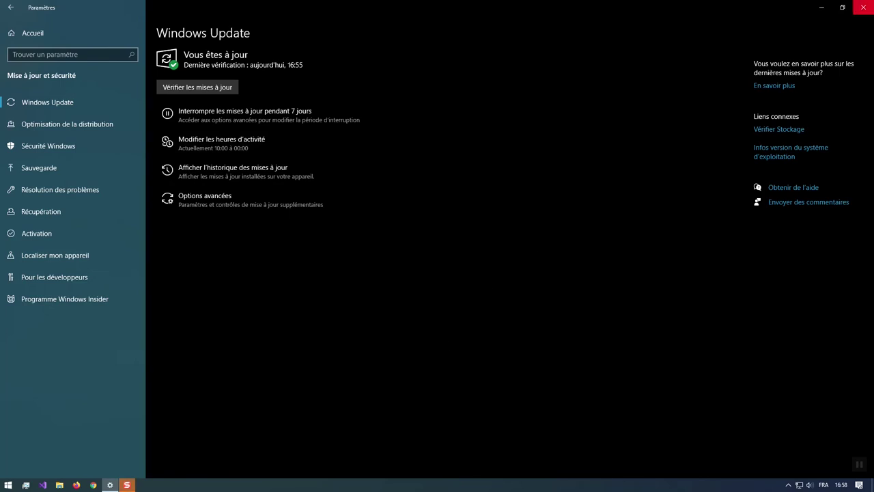
{"action": "left_click", "coordinate": [863, 7]}
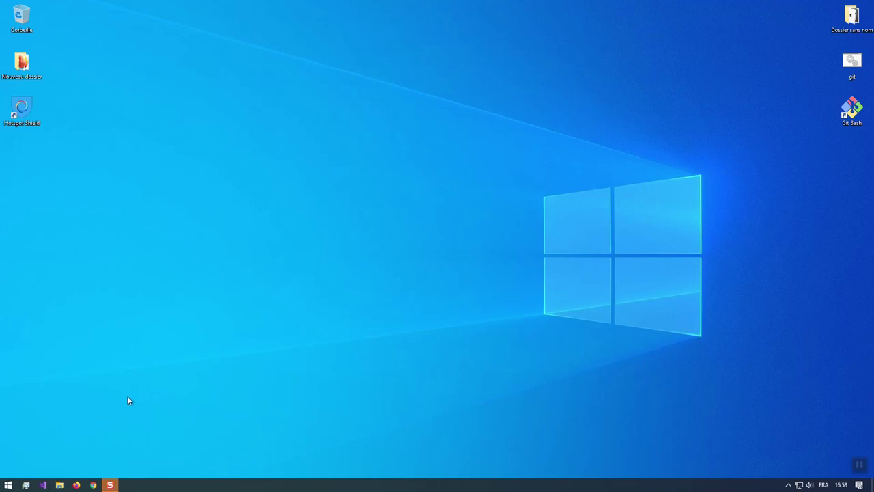
Step: Show the properties of the NVMe (C:) drive from Ce PC in File Explorer
{"action": "left_click", "coordinate": [68, 484]}
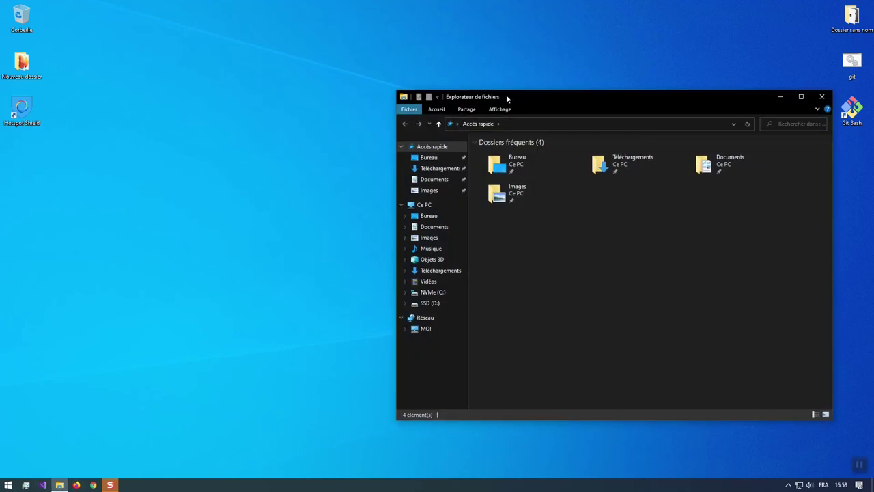
{"action": "left_click_drag", "start_coordinate": [506, 96], "coordinate": [349, 80]}
{"action": "left_click", "coordinate": [275, 276]}
{"action": "left_click", "coordinate": [273, 192]}
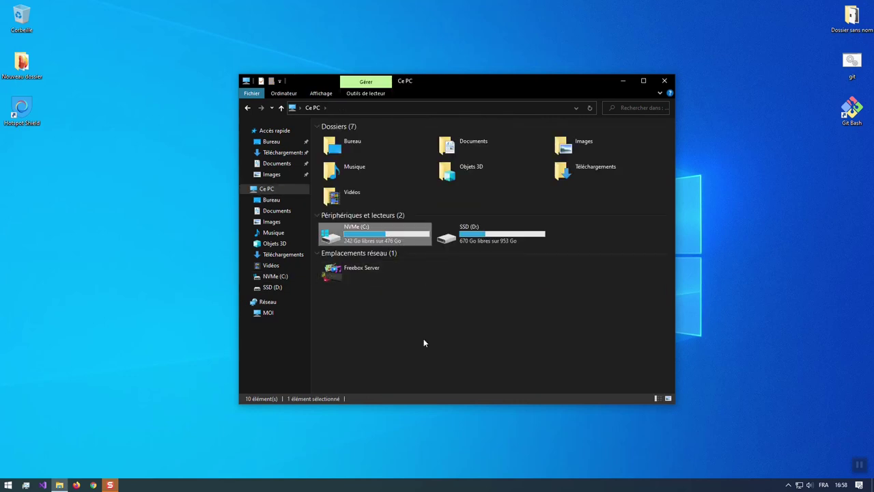
{"action": "right_click", "coordinate": [355, 231]}
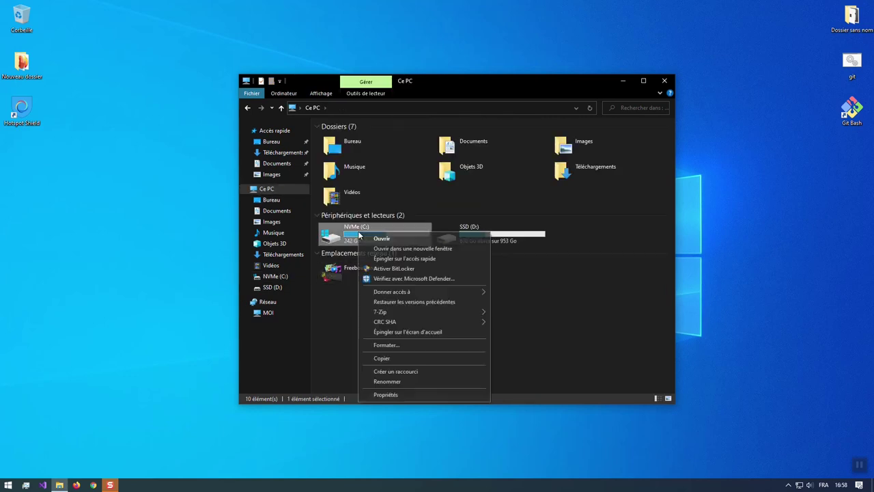
{"action": "left_click", "coordinate": [383, 395]}
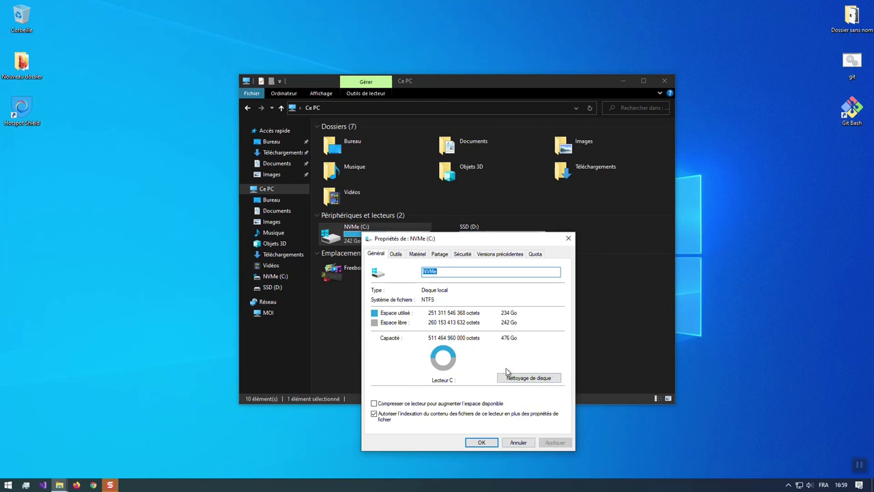
Step: Start Disk Cleanup (Nettoyage de disque) for the NVMe (C:) drive and extend it to system files
{"action": "left_click", "coordinate": [540, 379]}
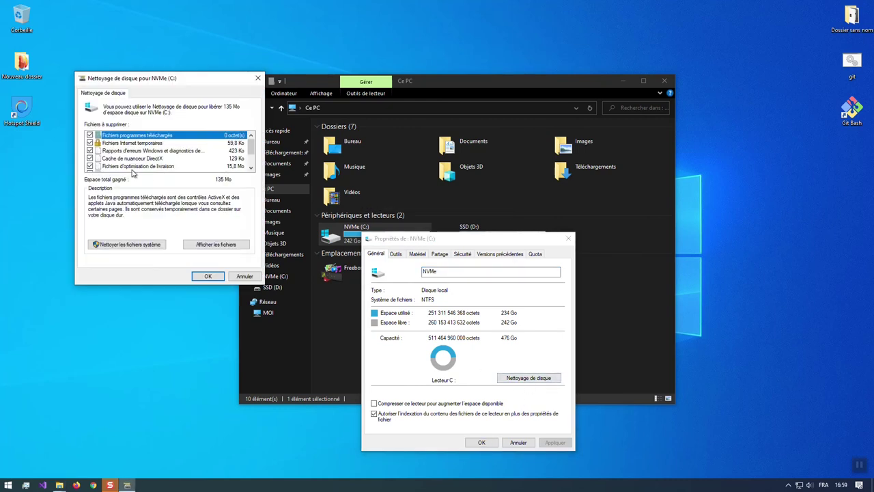
{"action": "left_click_drag", "start_coordinate": [252, 147], "coordinate": [129, 230]}
{"action": "left_click", "coordinate": [139, 250]}
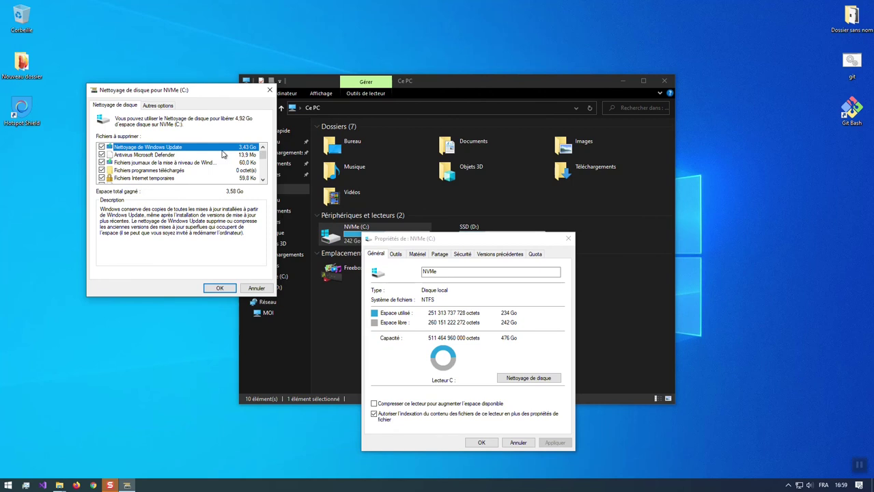
Step: Permanently delete the files already ticked for cleanup, and close the drive properties and File Explorer
{"action": "left_click", "coordinate": [214, 290]}
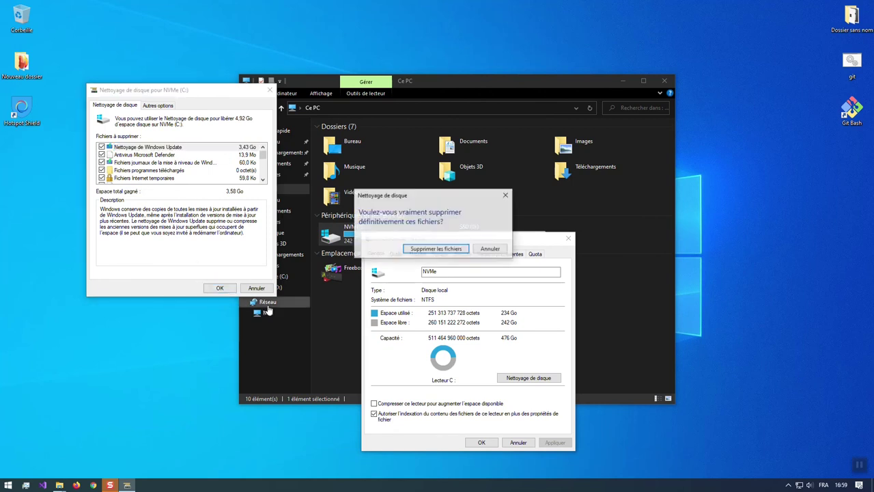
{"action": "left_click", "coordinate": [444, 250]}
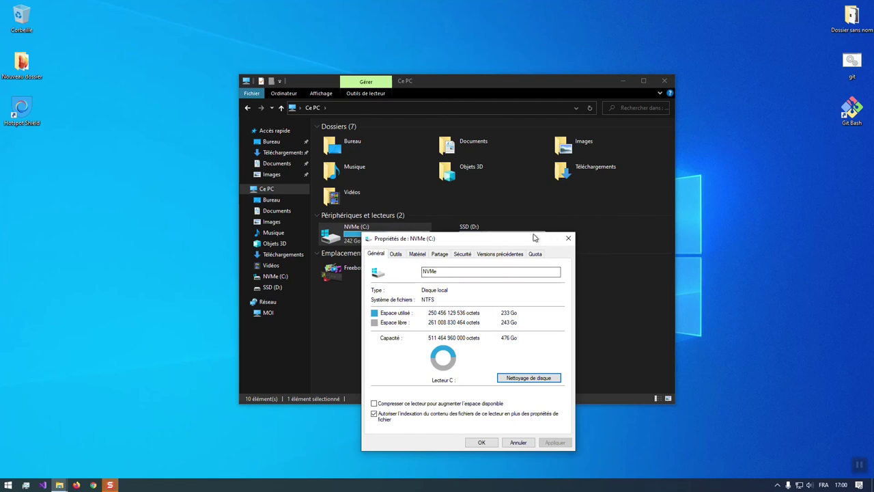
{"action": "left_click", "coordinate": [568, 238]}
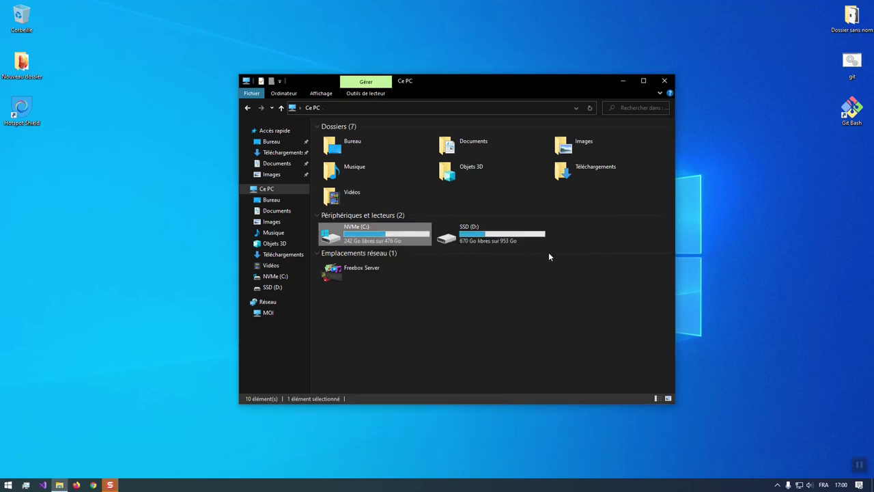
{"action": "left_click", "coordinate": [666, 81]}
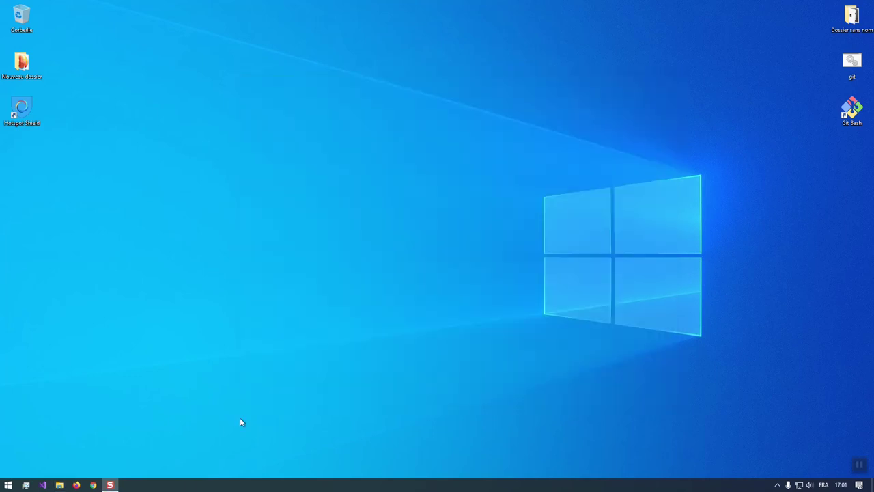